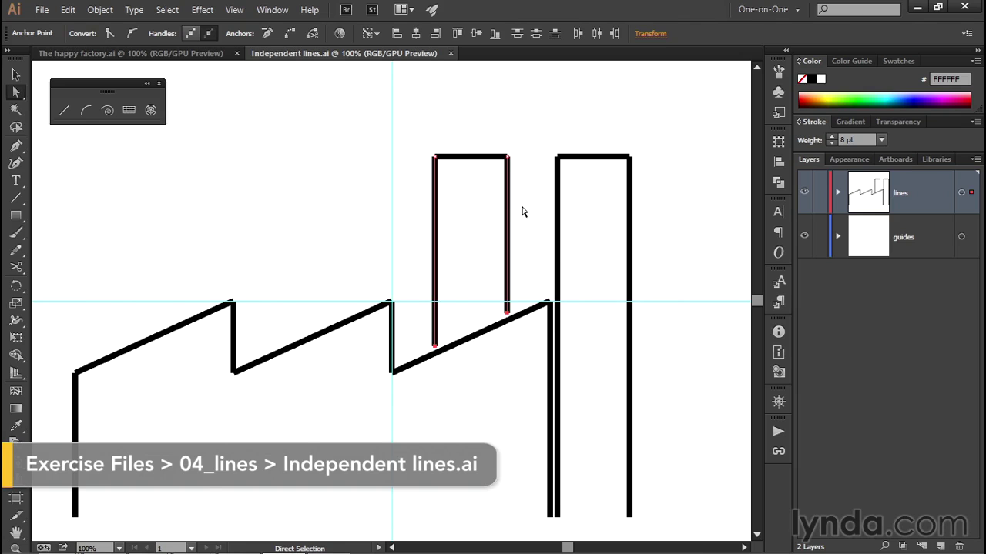
Zoom to 600% on the right tower's top-right corner where the lines meet.
{"action": "key", "text": "z"}
{"action": "left_click", "coordinate": [631, 159]}
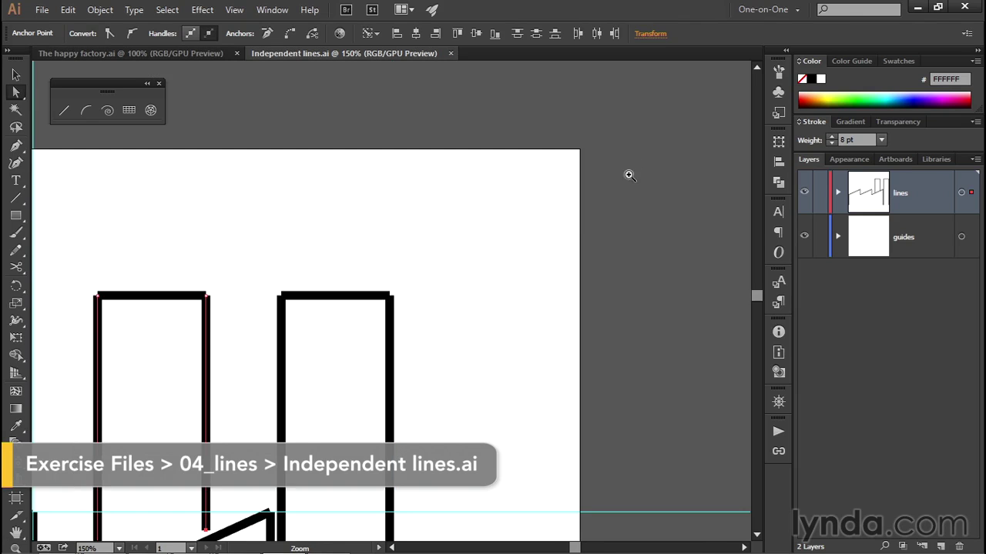
{"action": "left_click", "coordinate": [389, 308]}
{"action": "left_click", "coordinate": [389, 307]}
{"action": "left_click", "coordinate": [388, 306]}
{"action": "left_click", "coordinate": [389, 304]}
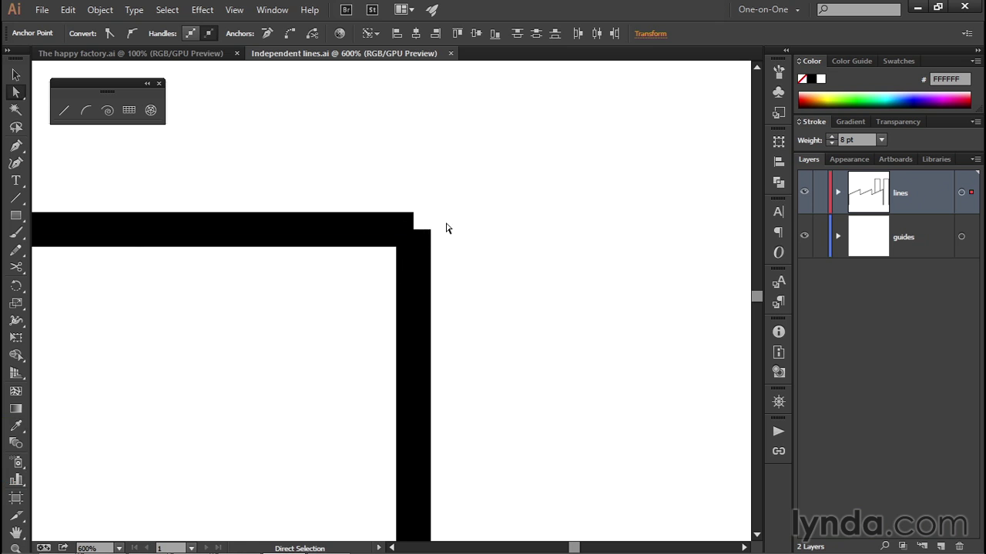
Select the horizontal top line and the vertical right line in turn to show they're separate.
{"action": "left_click", "coordinate": [361, 230]}
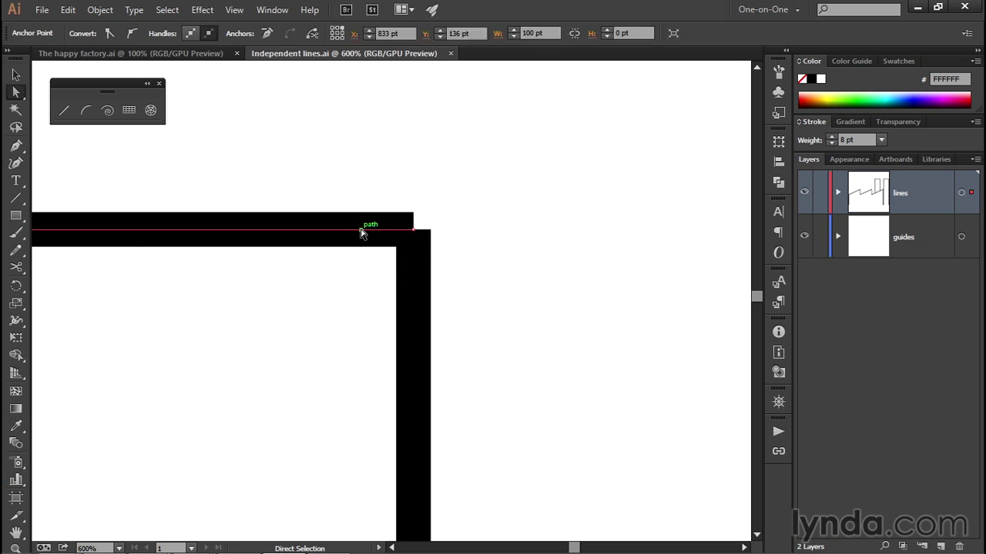
{"action": "left_click", "coordinate": [414, 273]}
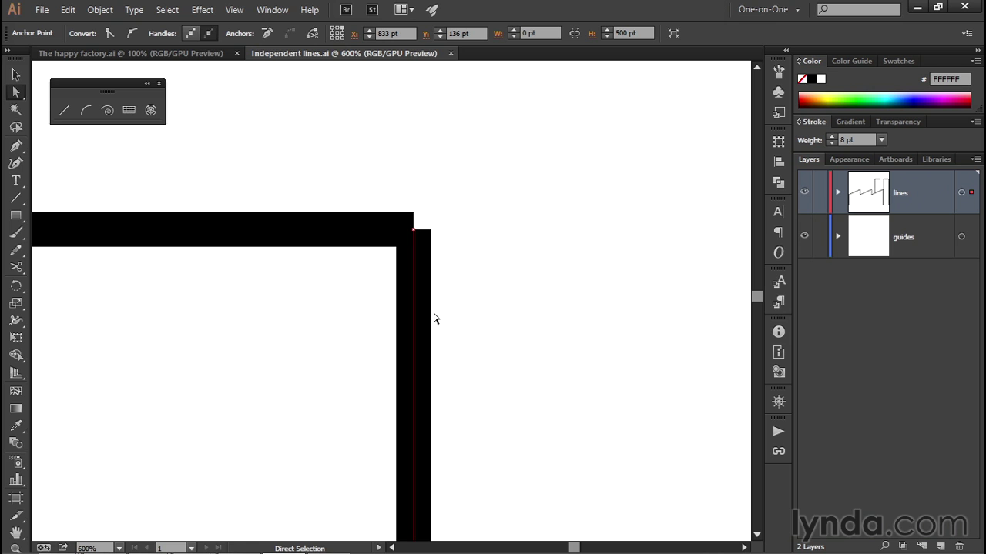
{"action": "left_click", "coordinate": [348, 231]}
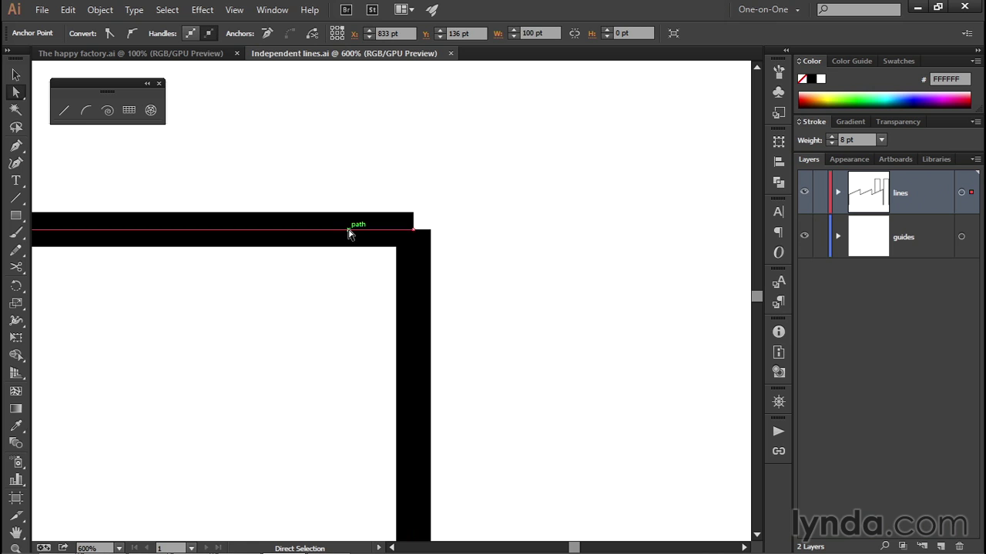
{"action": "left_click", "coordinate": [413, 264]}
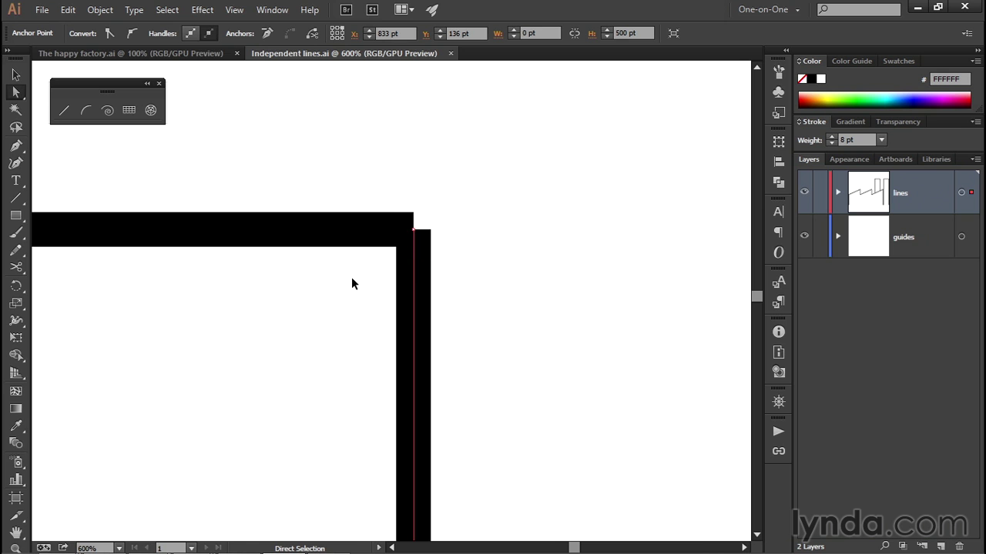
Fit the drawing in view, marquee-select the right tower's lines, and join them with Object > Path > Join.
{"action": "key", "text": "ctrl+0"}
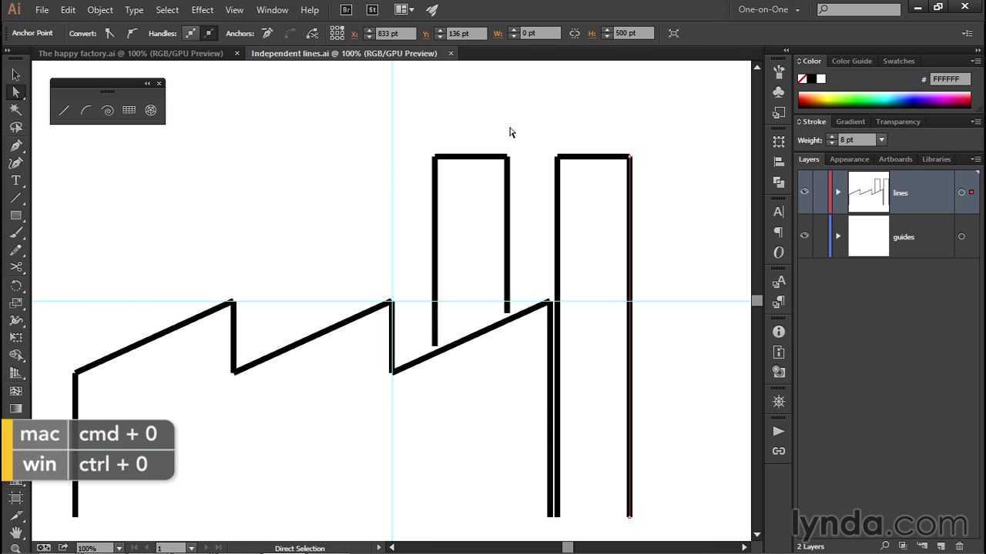
{"action": "key", "text": "v"}
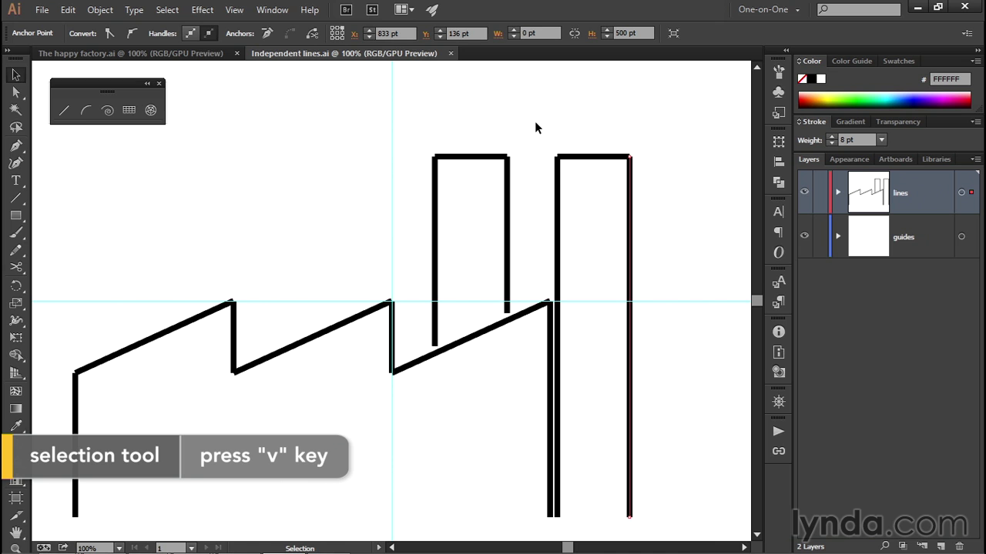
{"action": "left_click_drag", "start_coordinate": [536, 123], "coordinate": [650, 221]}
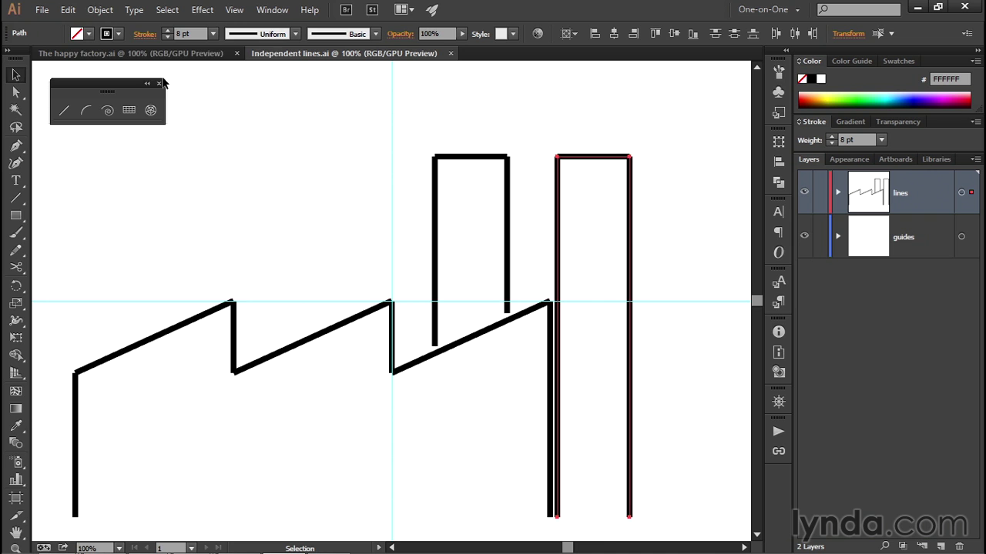
{"action": "left_click", "coordinate": [100, 10]}
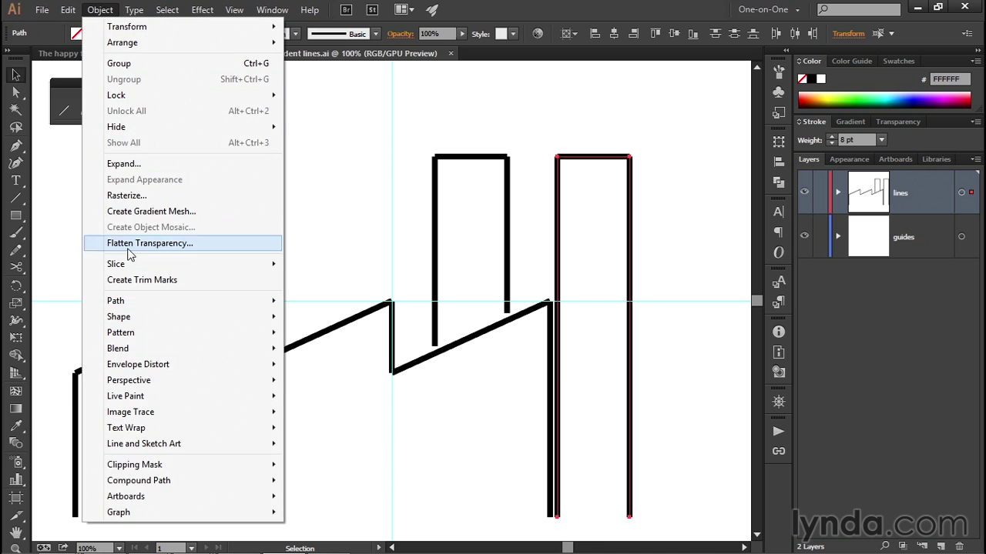
{"action": "mouse_move", "coordinate": [151, 300]}
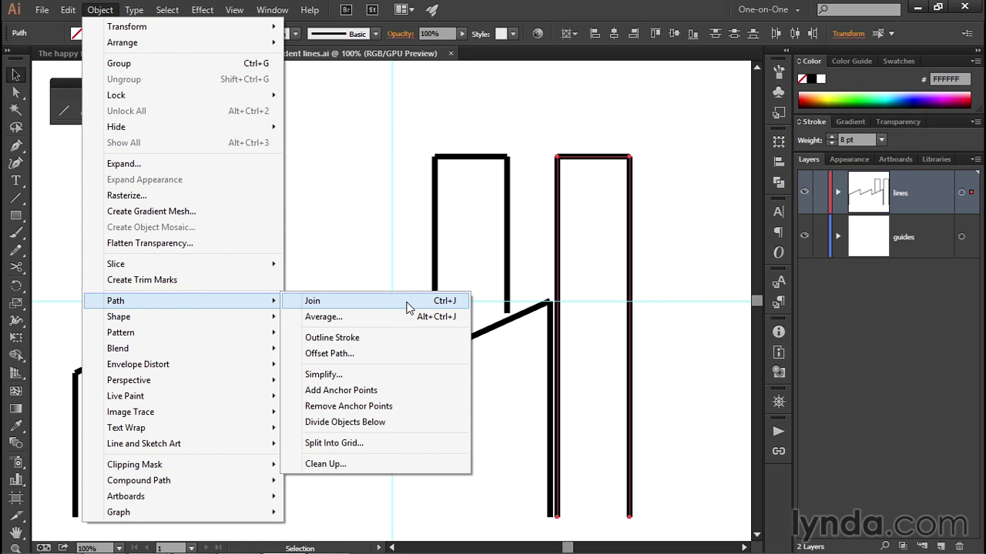
{"action": "left_click", "coordinate": [406, 302]}
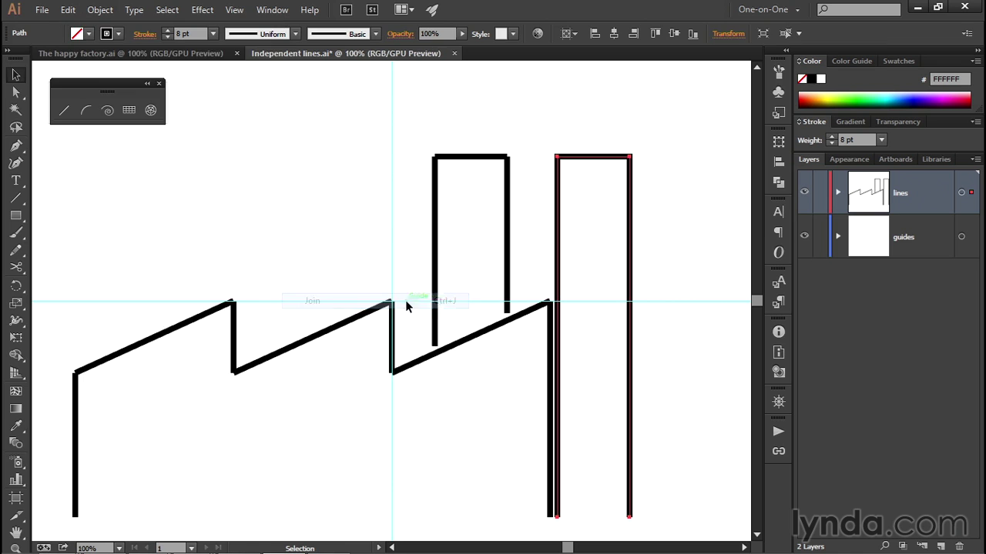
{"action": "left_click", "coordinate": [631, 158]}
{"action": "key", "text": "a"}
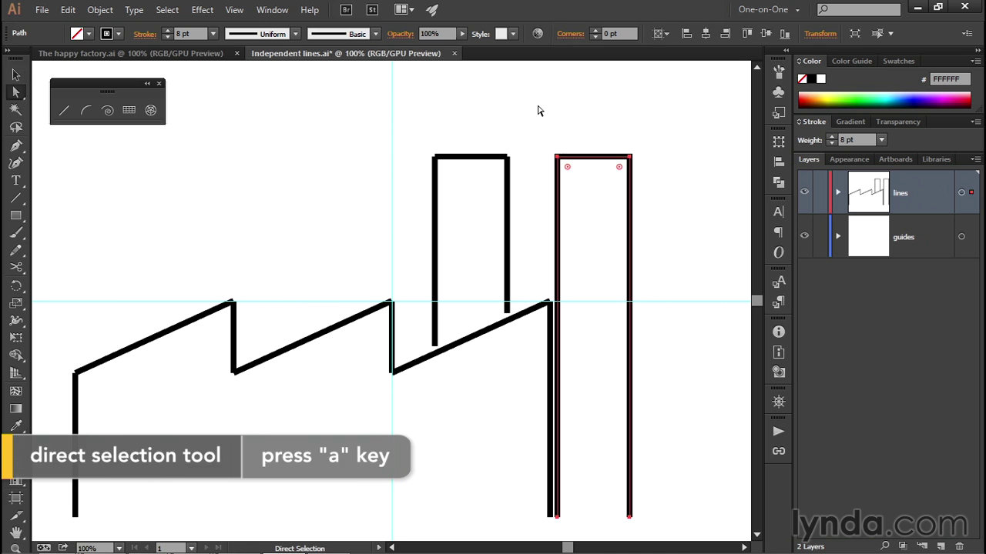
{"action": "left_click", "coordinate": [629, 158]}
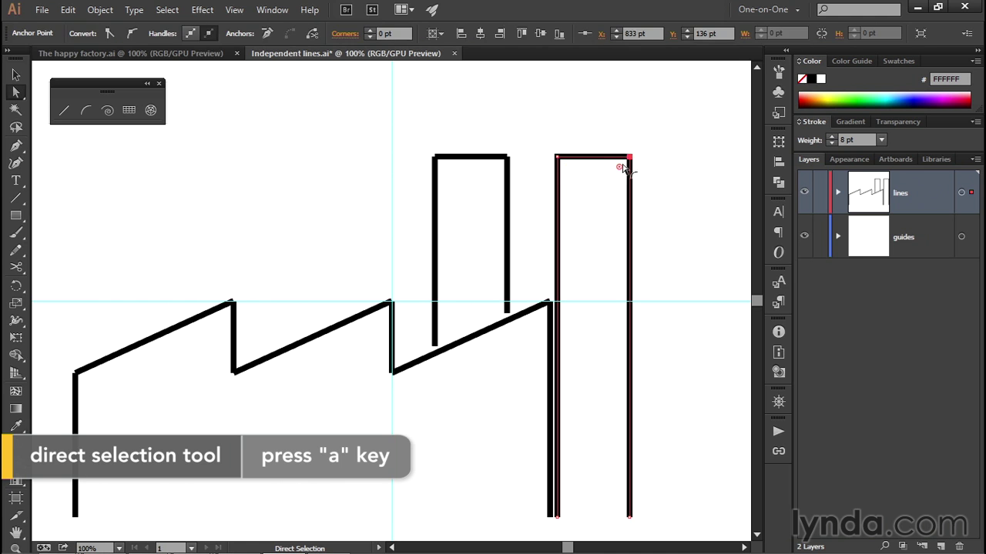
{"action": "left_click_drag", "start_coordinate": [629, 158], "coordinate": [699, 103]}
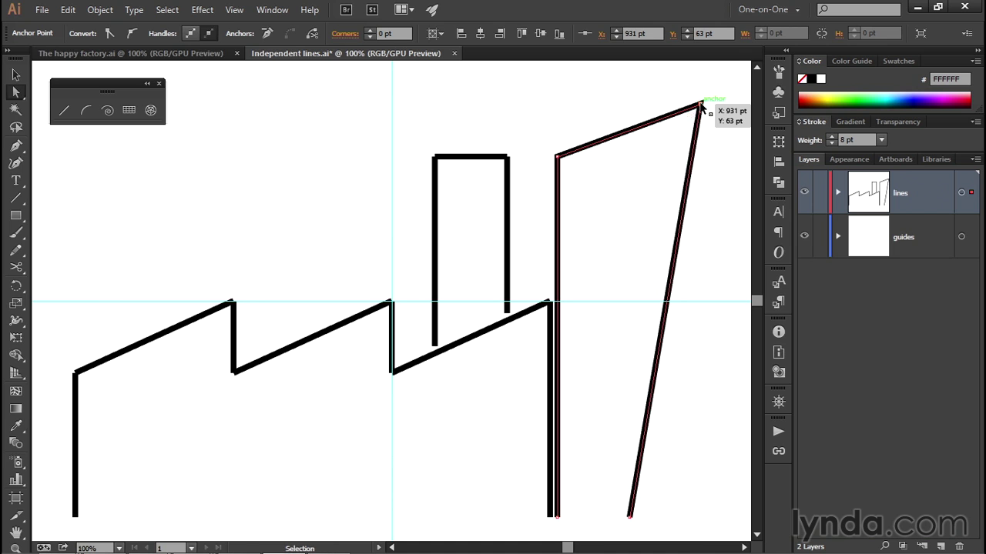
{"action": "key", "text": "ctrl+z"}
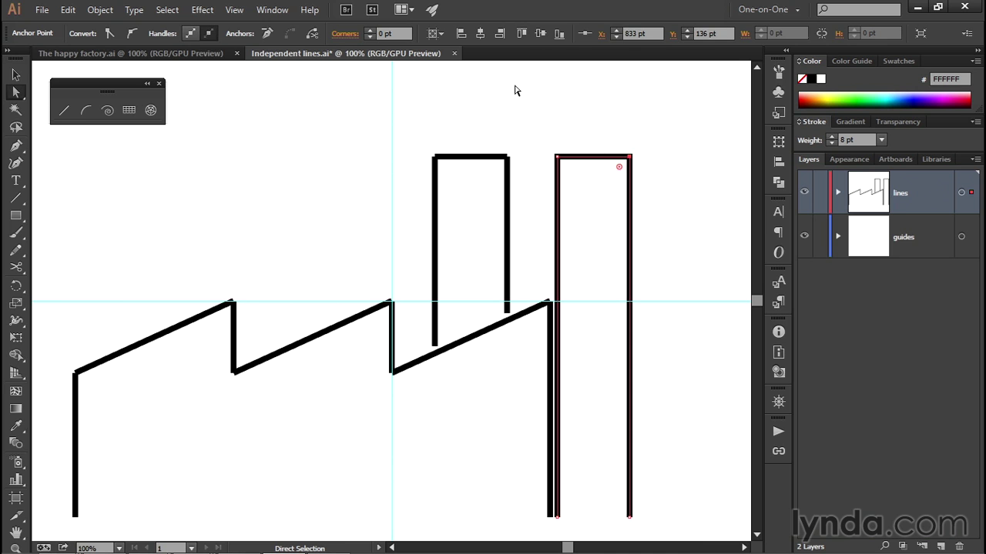
Select the right tower path and join its open ends to close the rectangle.
{"action": "key", "text": "v"}
{"action": "left_click", "coordinate": [566, 158]}
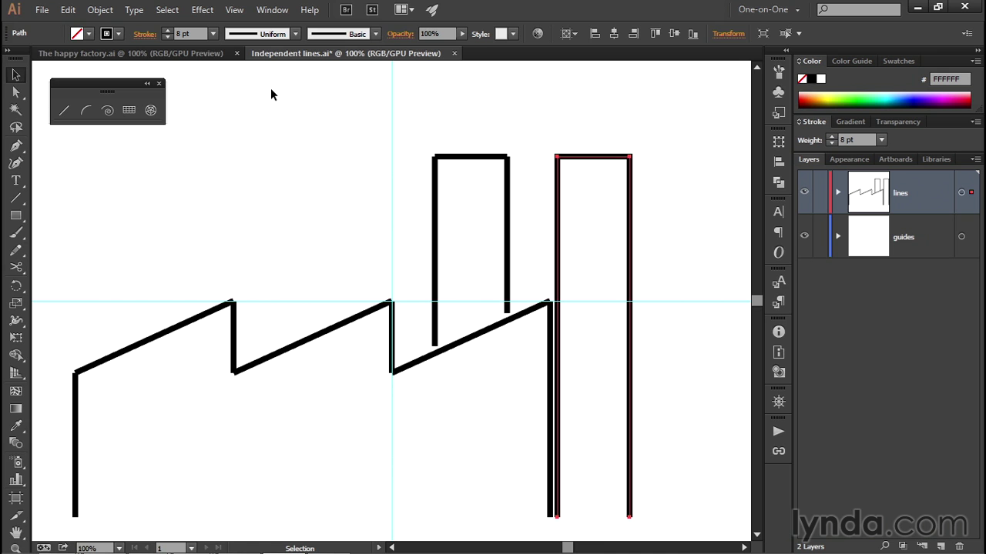
{"action": "left_click", "coordinate": [100, 9]}
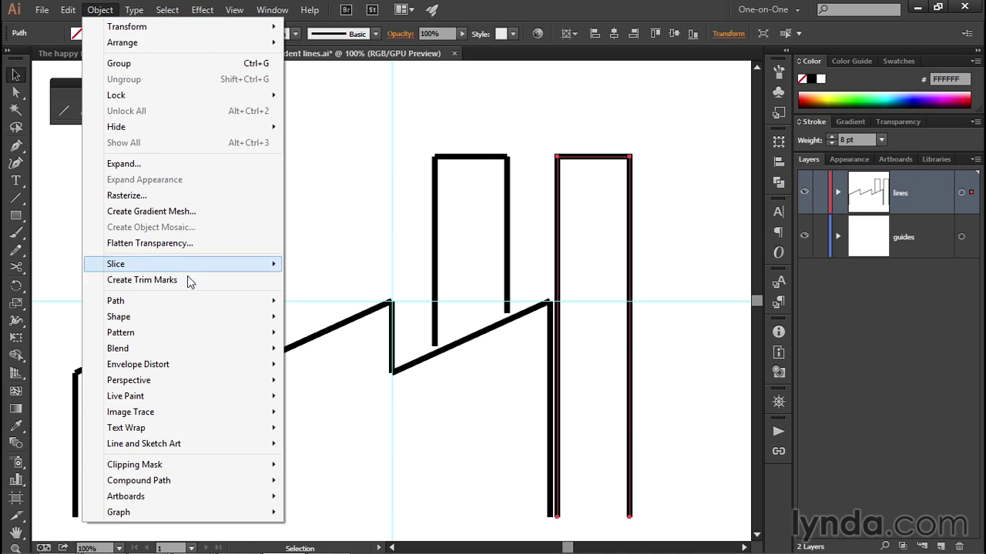
{"action": "mouse_move", "coordinate": [215, 299]}
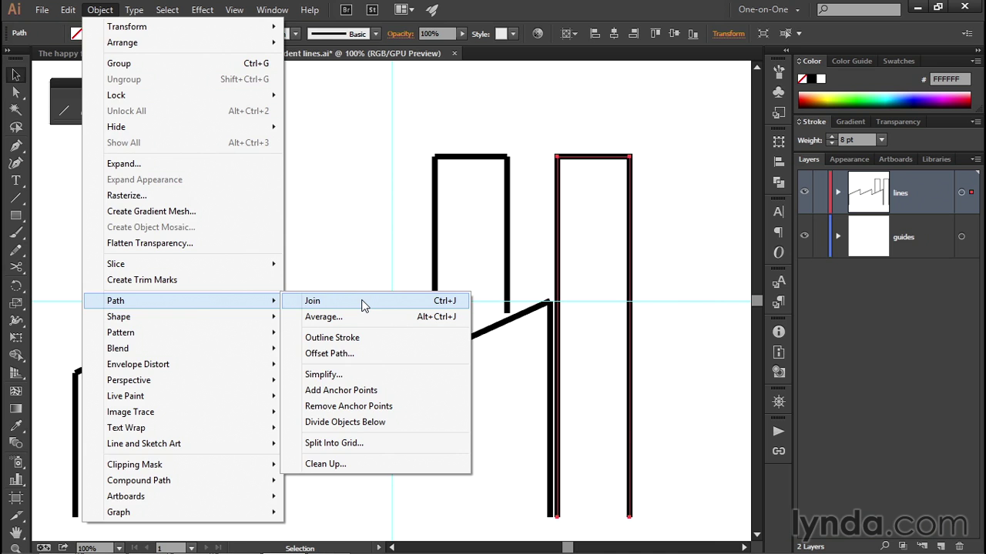
{"action": "left_click", "coordinate": [364, 302]}
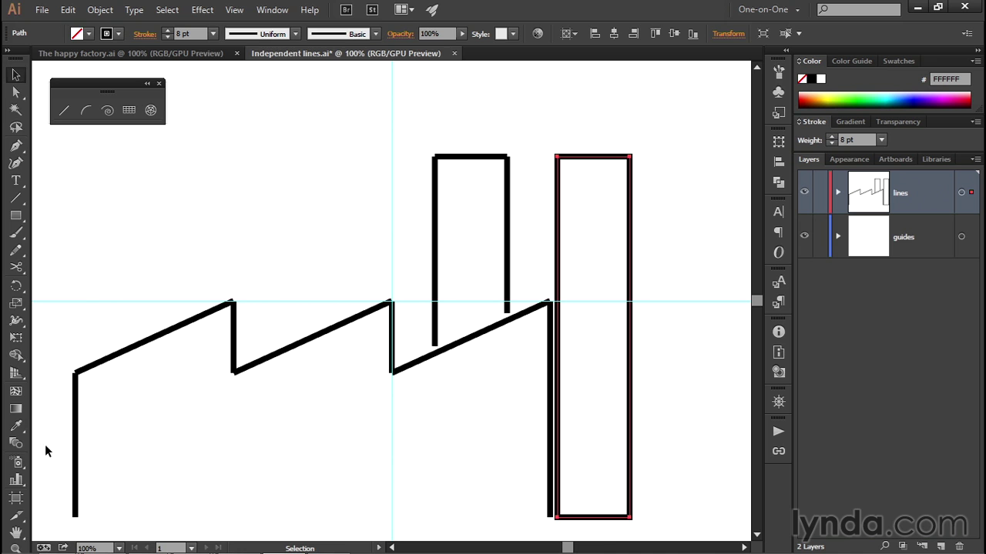
Move the floating Line tools panel off the artwork and swap the tower's fill and stroke to solid black.
{"action": "left_click", "coordinate": [7, 52]}
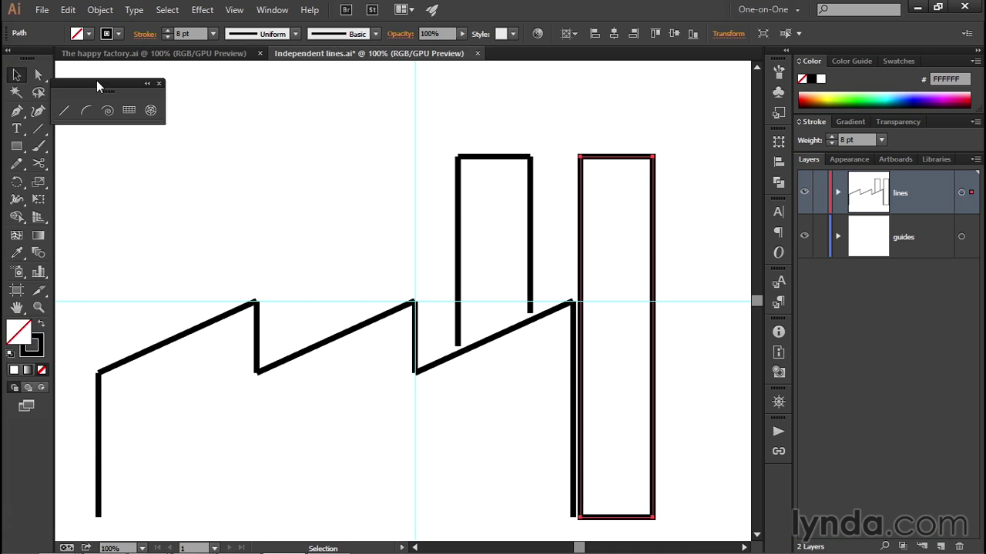
{"action": "left_click_drag", "start_coordinate": [97, 82], "coordinate": [664, 75]}
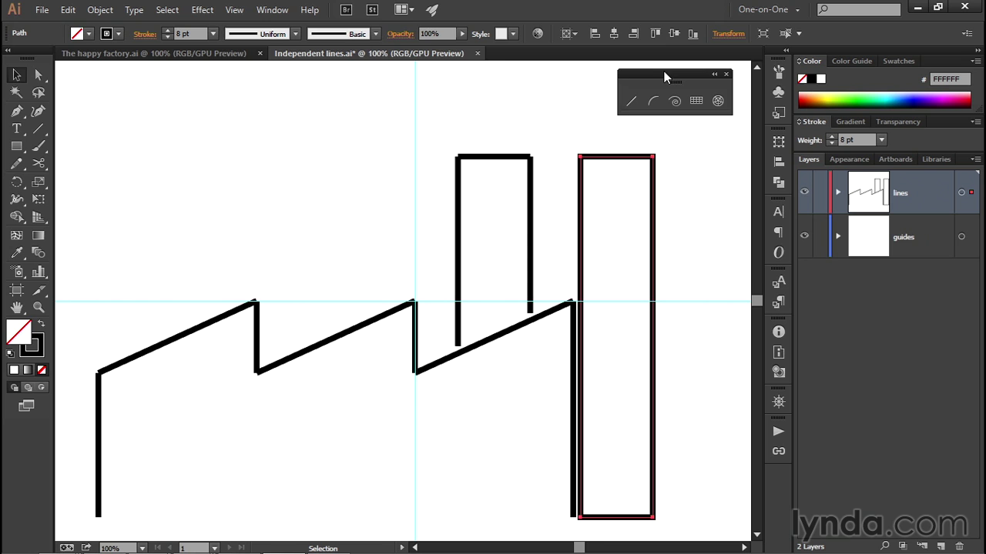
{"action": "left_click", "coordinate": [43, 326]}
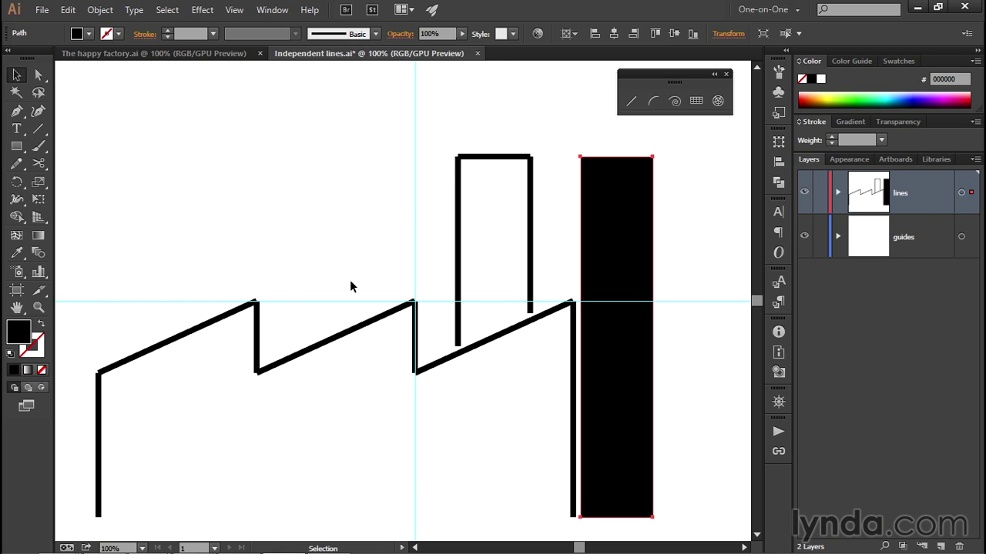
Select the n-shaped left smokestack, join its bottom ends (Ctrl+J), and swap to black fill with no stroke.
{"action": "left_click_drag", "start_coordinate": [440, 127], "coordinate": [554, 215]}
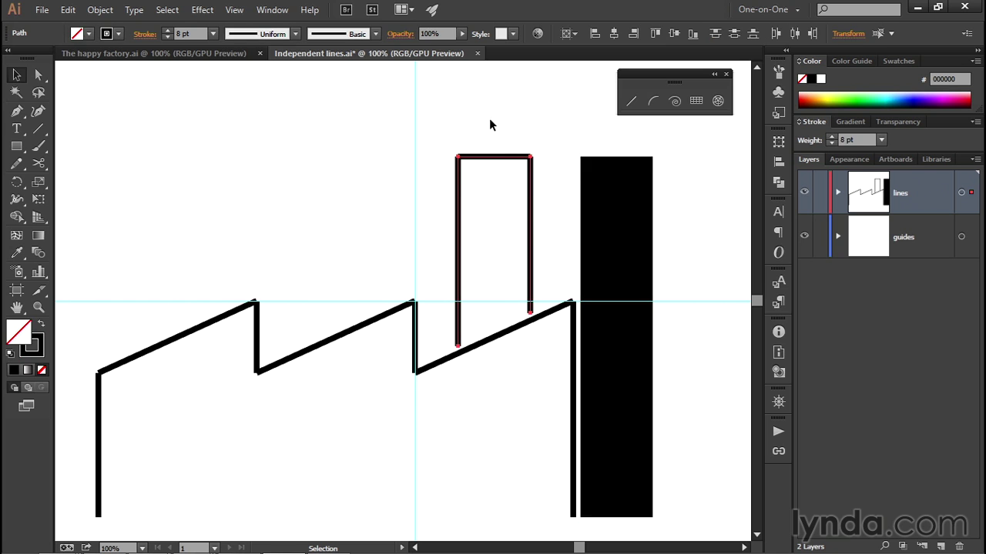
{"action": "key", "text": "ctrl"}
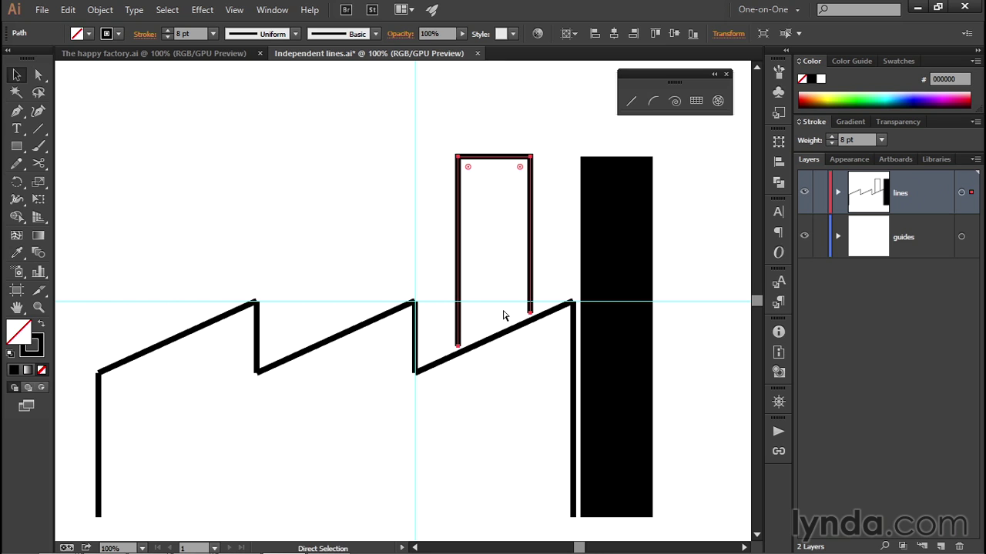
{"action": "key", "text": "ctrl+j"}
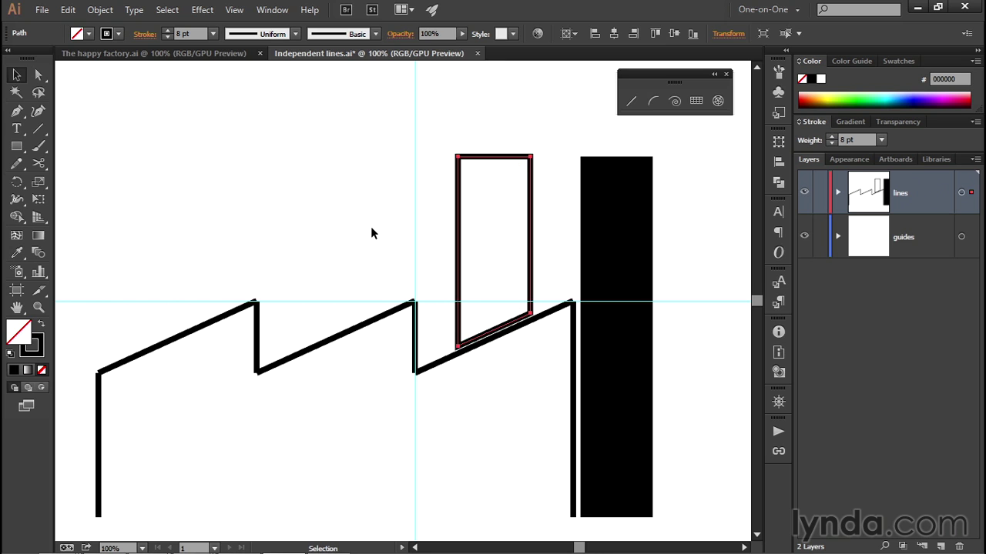
{"action": "key", "text": "shift+x"}
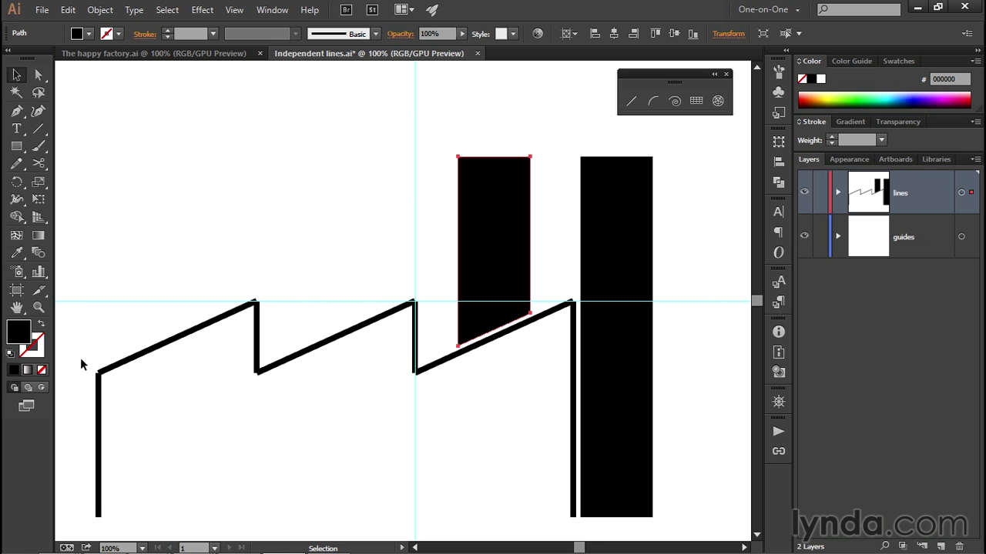
Marquee-select every separate zigzag roof line segment, including the verticals.
{"action": "left_click_drag", "start_coordinate": [80, 359], "coordinate": [577, 401]}
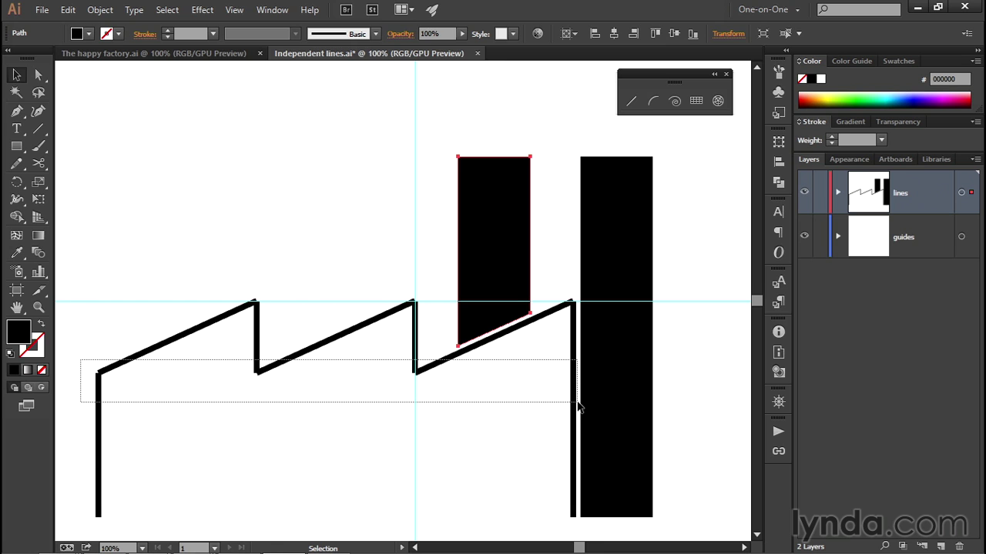
{"action": "left_click_drag", "start_coordinate": [579, 408], "coordinate": [583, 411]}
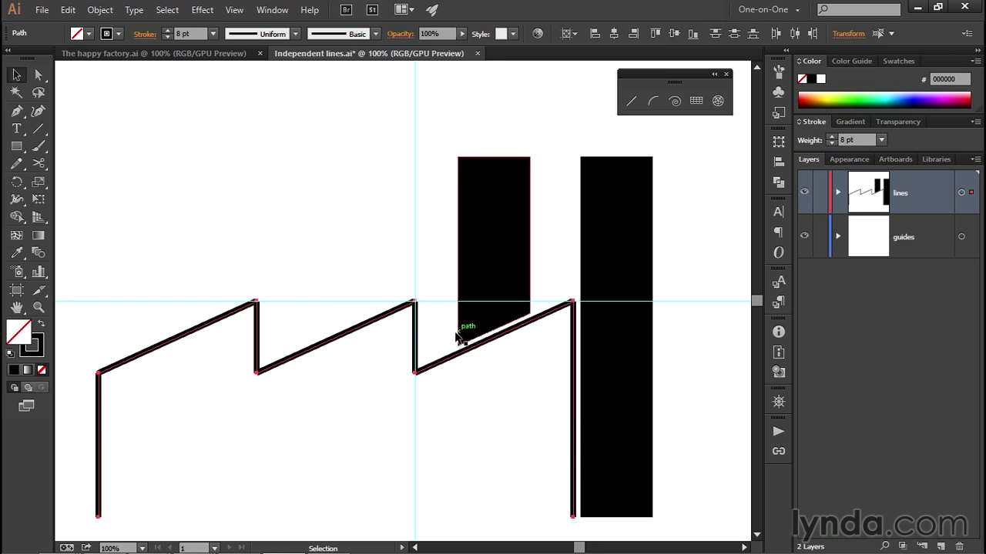
{"action": "left_click_drag", "start_coordinate": [74, 409], "coordinate": [590, 326]}
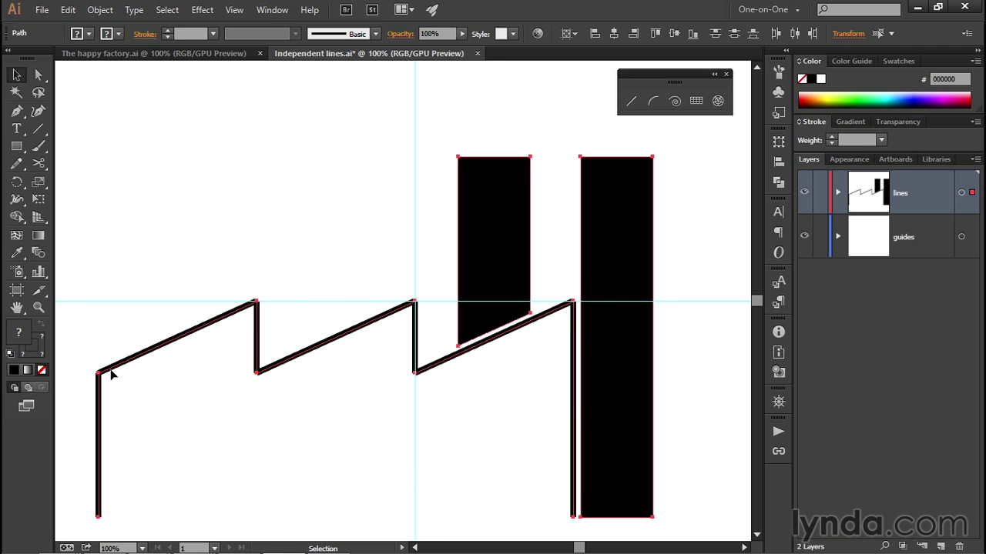
{"action": "left_click_drag", "start_coordinate": [76, 437], "coordinate": [573, 354]}
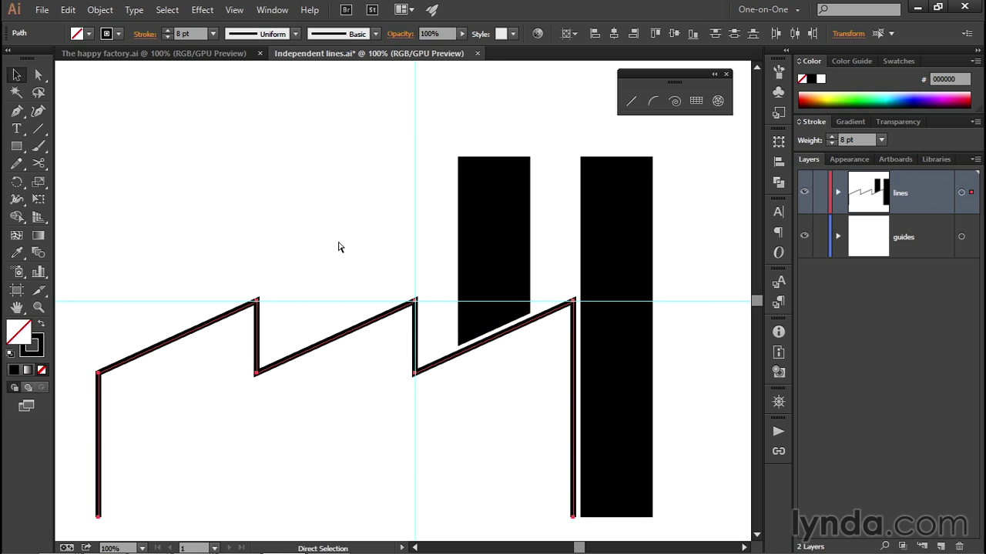
Join the zigzag lines, inspect a top corner up close, join the remaining loose ends, and return to 100%.
{"action": "key", "text": "ctrl+j"}
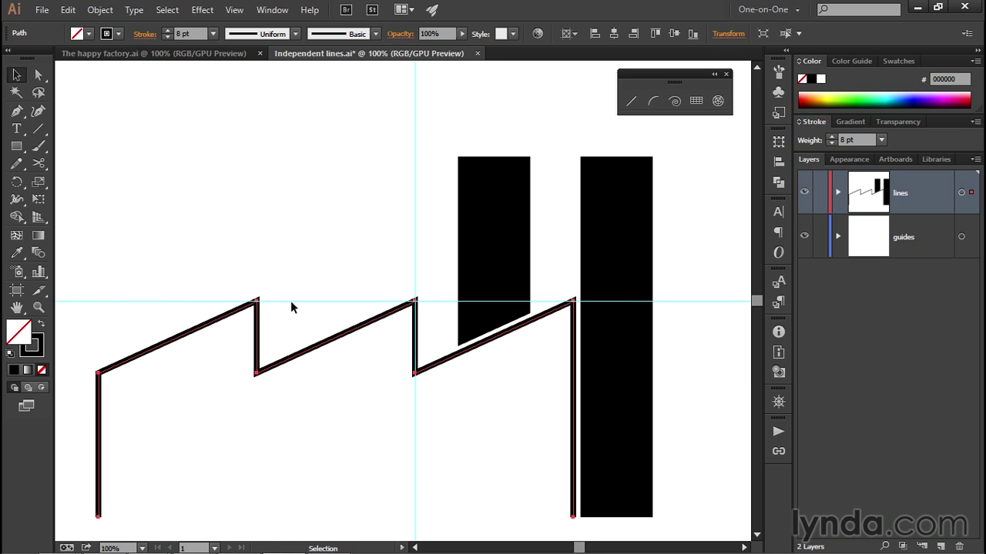
{"action": "left_click", "coordinate": [264, 308]}
{"action": "left_click", "coordinate": [393, 307]}
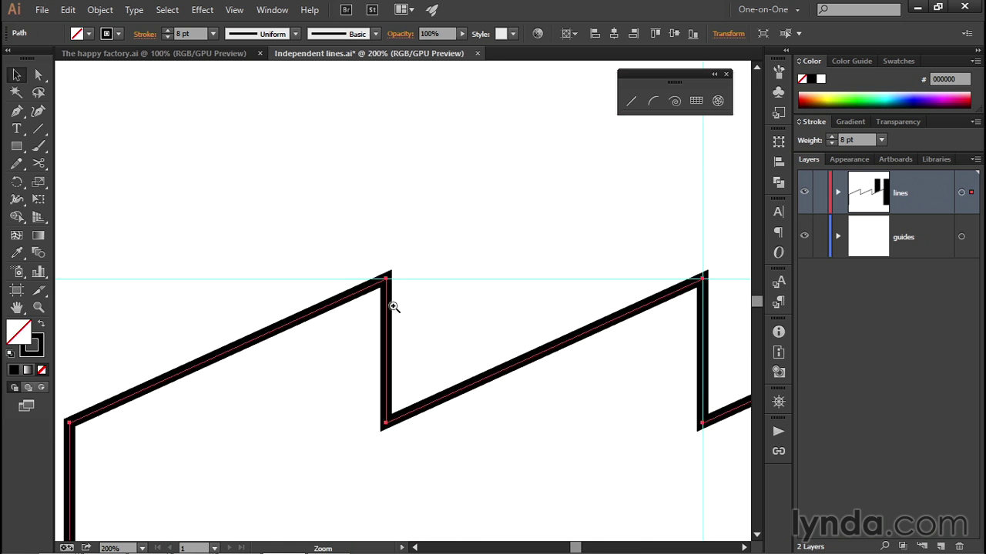
{"action": "left_click", "coordinate": [397, 302]}
{"action": "left_click", "coordinate": [398, 302]}
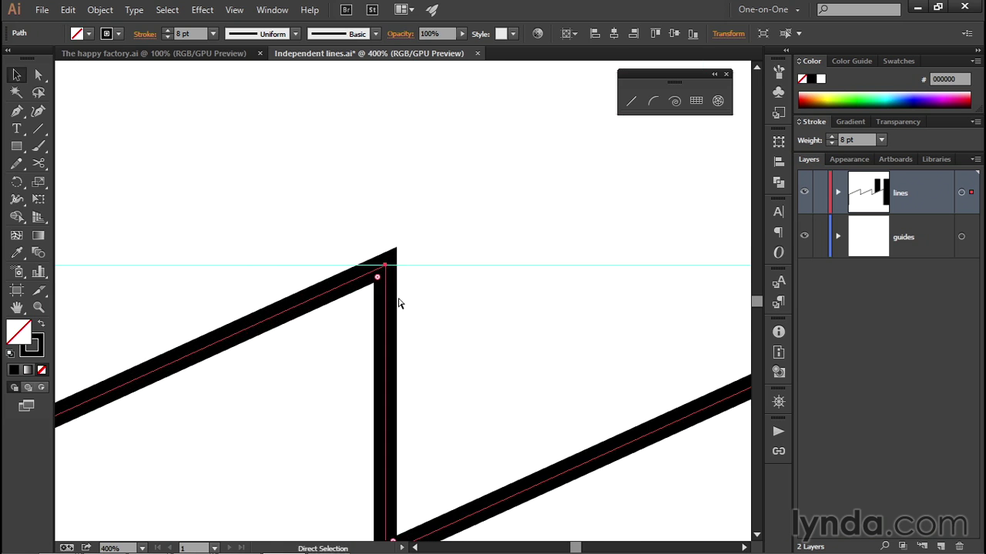
{"action": "key", "text": "space"}
{"action": "left_click_drag", "start_coordinate": [334, 288], "coordinate": [396, 243]}
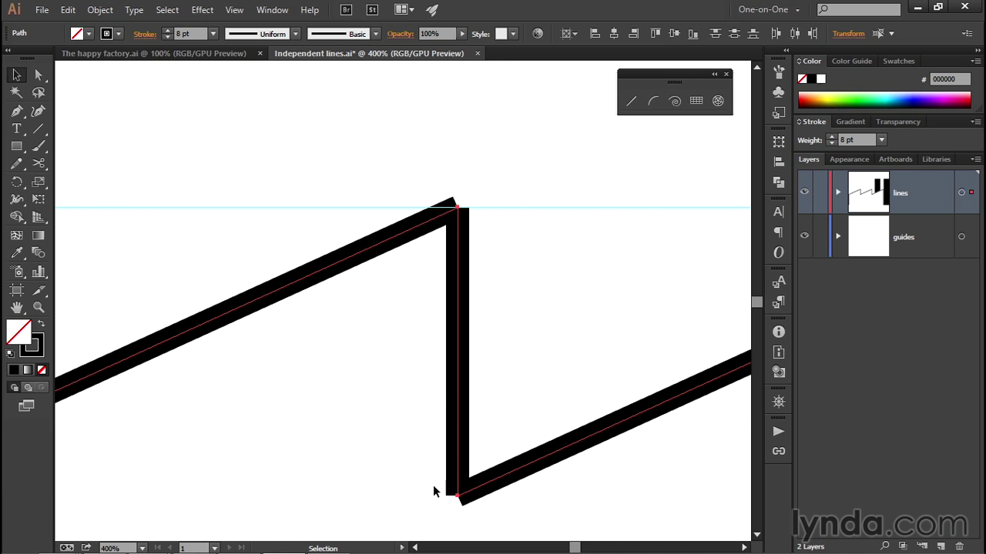
{"action": "key", "text": "ctrl"}
{"action": "key", "text": "ctrl+j"}
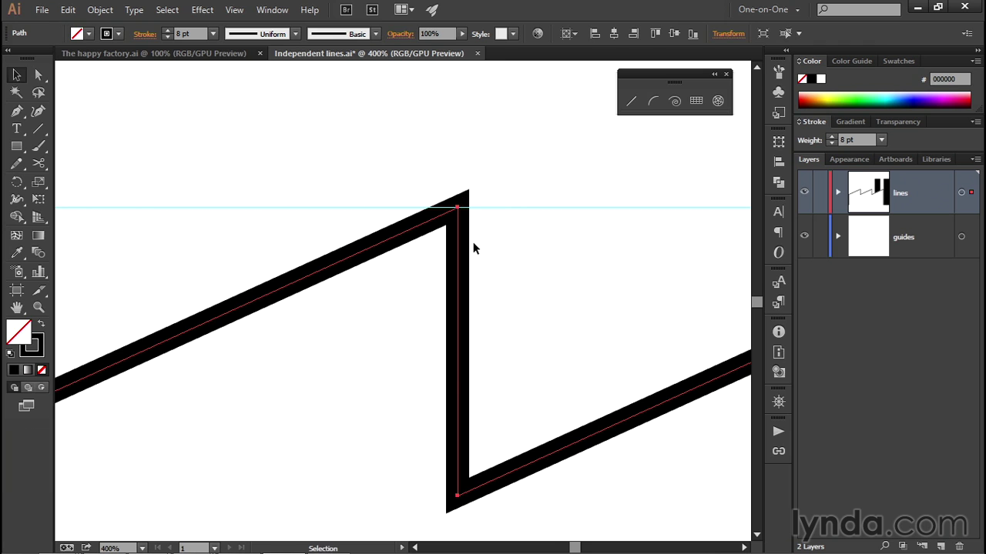
{"action": "key", "text": "ctrl+1"}
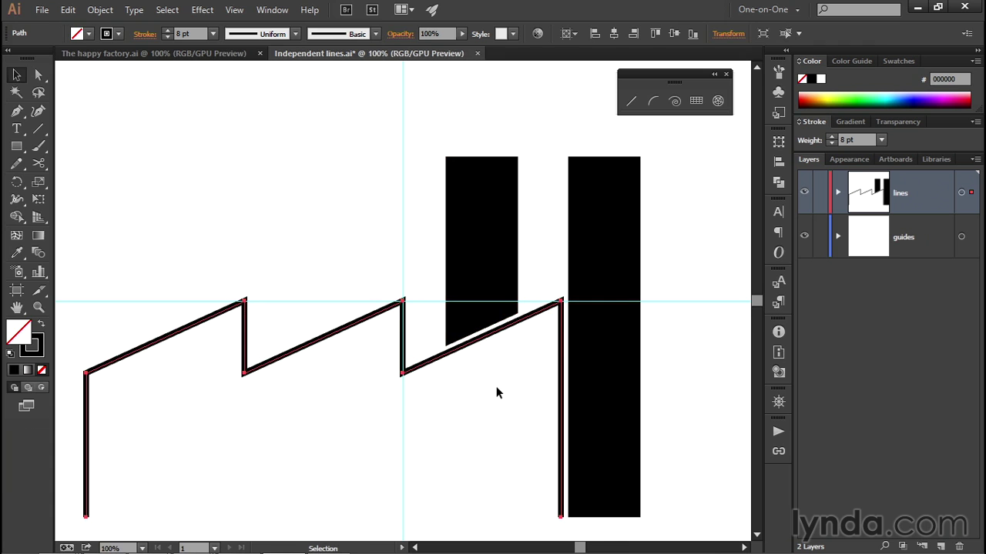
Close the zigzag outline along the bottom, fill it solid black with no stroke, and deselect.
{"action": "key", "text": "ctrl+j"}
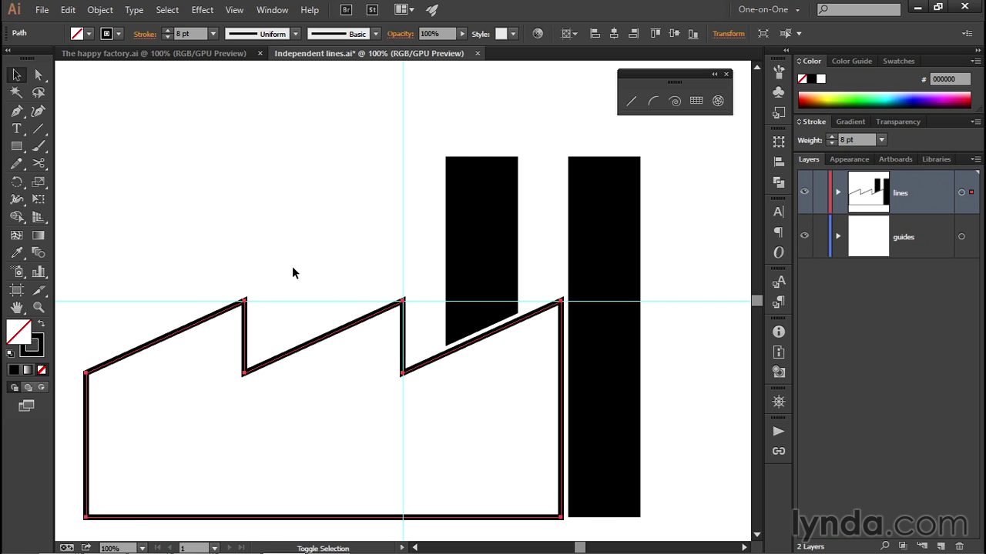
{"action": "key", "text": "shift+x"}
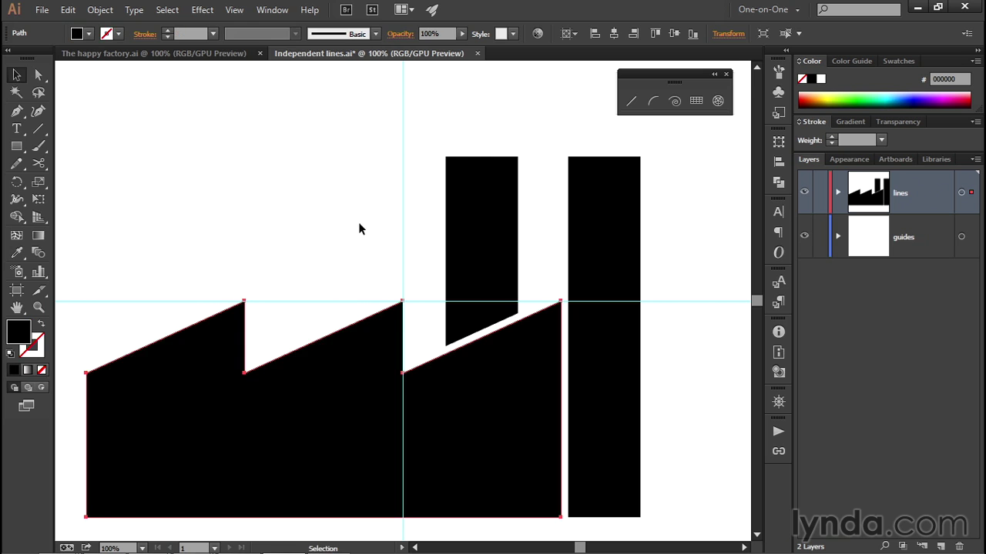
{"action": "left_click", "coordinate": [173, 177]}
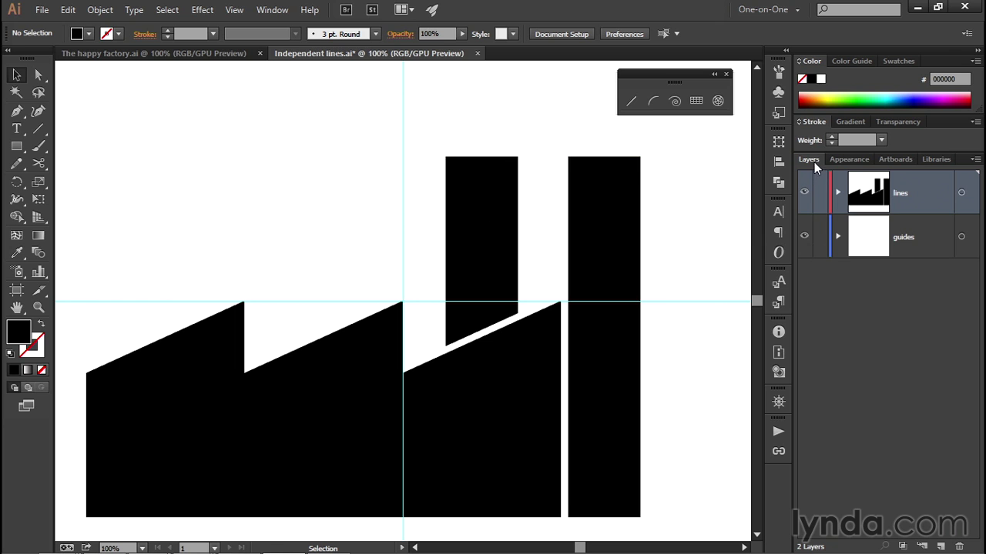
Turn off the guides layer's visibility in the Layers panel.
{"action": "left_click", "coordinate": [805, 237]}
{"action": "left_click", "coordinate": [804, 236]}
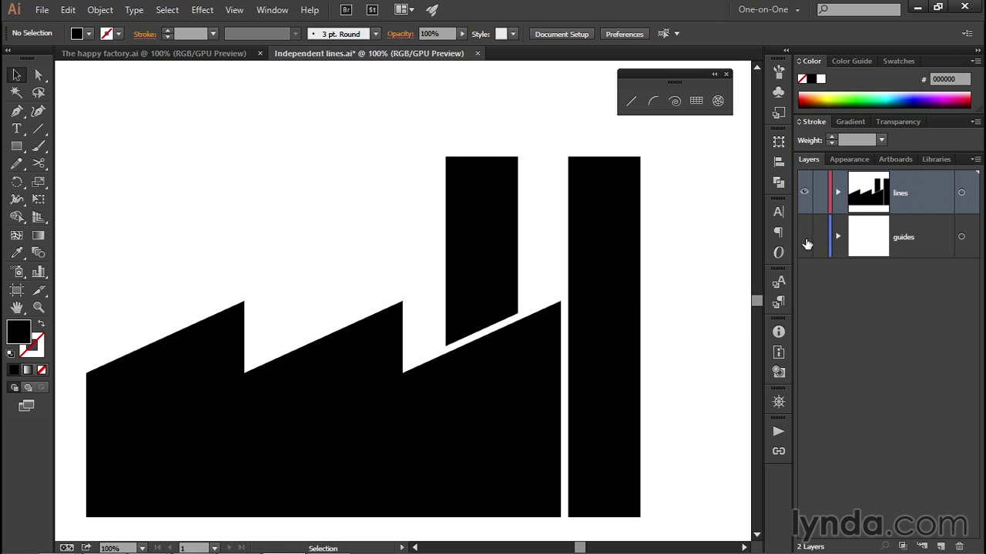